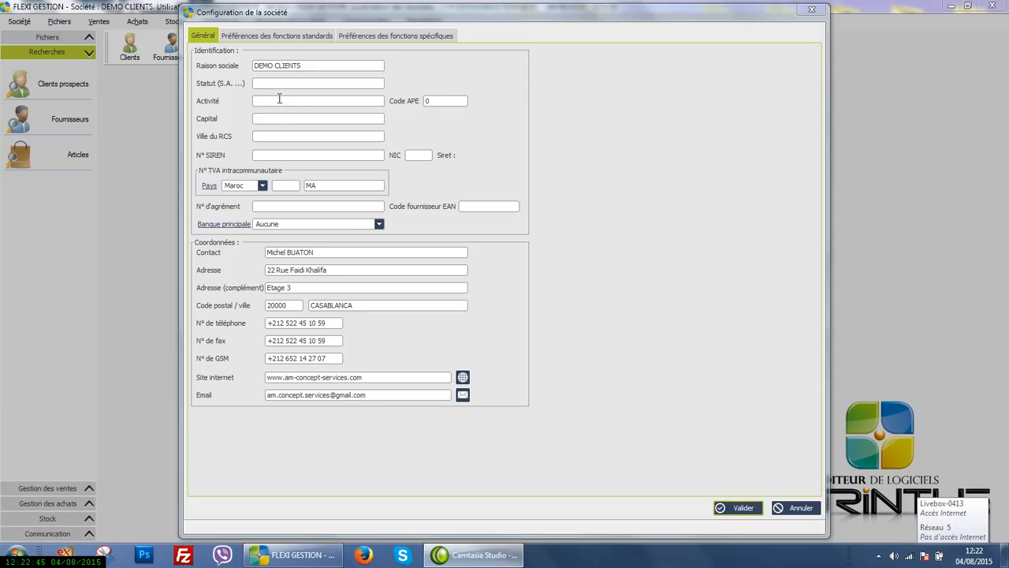
# Review the base folder paths for suppliers, clients and articles in the standard function preferences
pyautogui.click(254, 36)
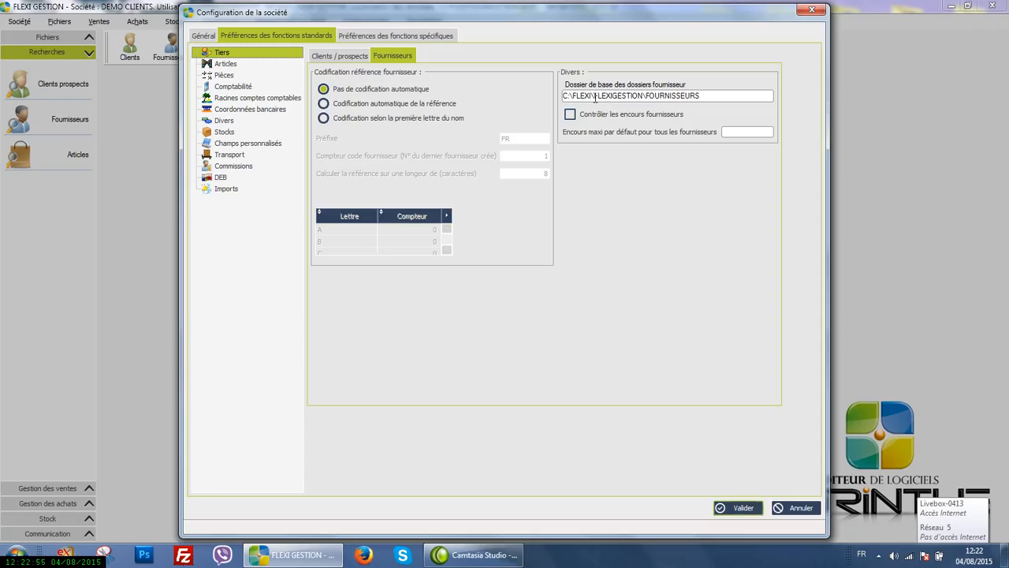
pyautogui.moveTo(708, 95); pyautogui.dragTo(564, 92)
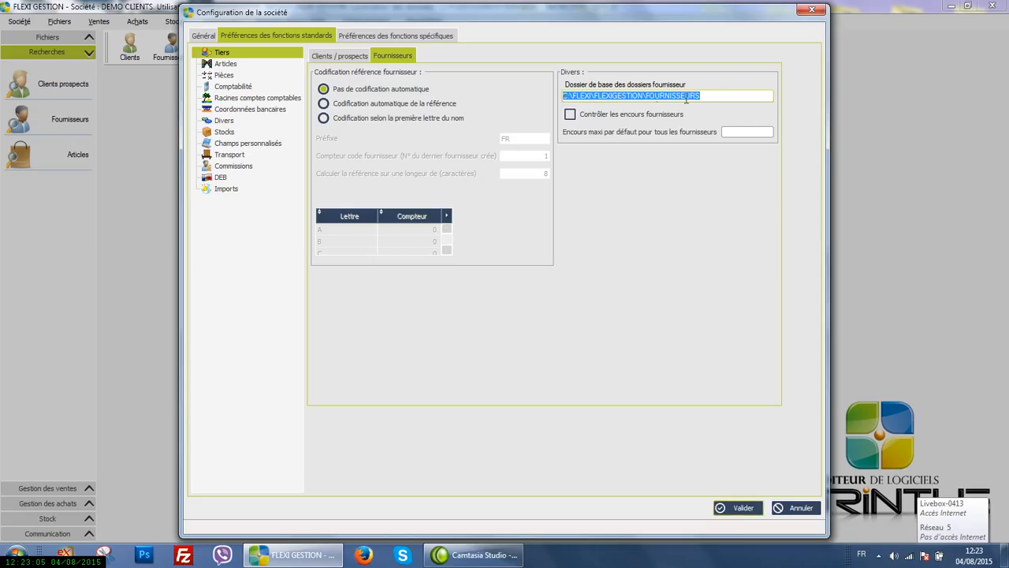
pyautogui.click(355, 56)
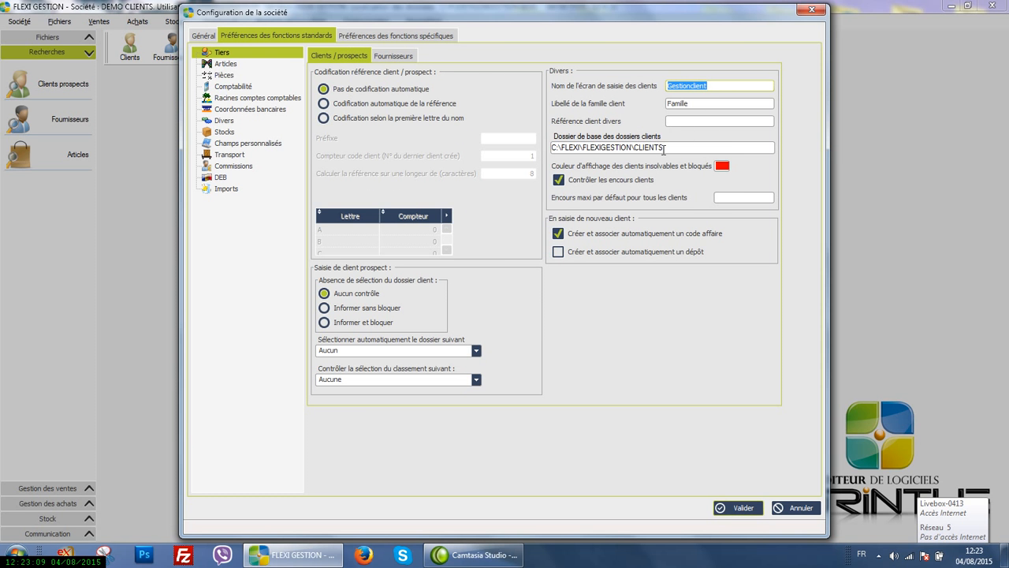
pyautogui.moveTo(665, 148); pyautogui.dragTo(551, 149)
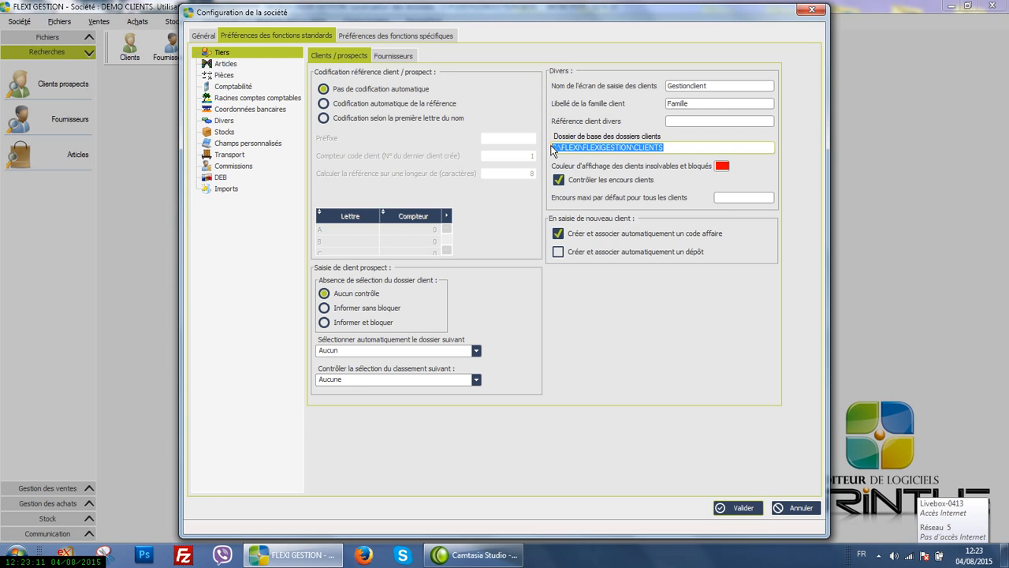
pyautogui.click(245, 66)
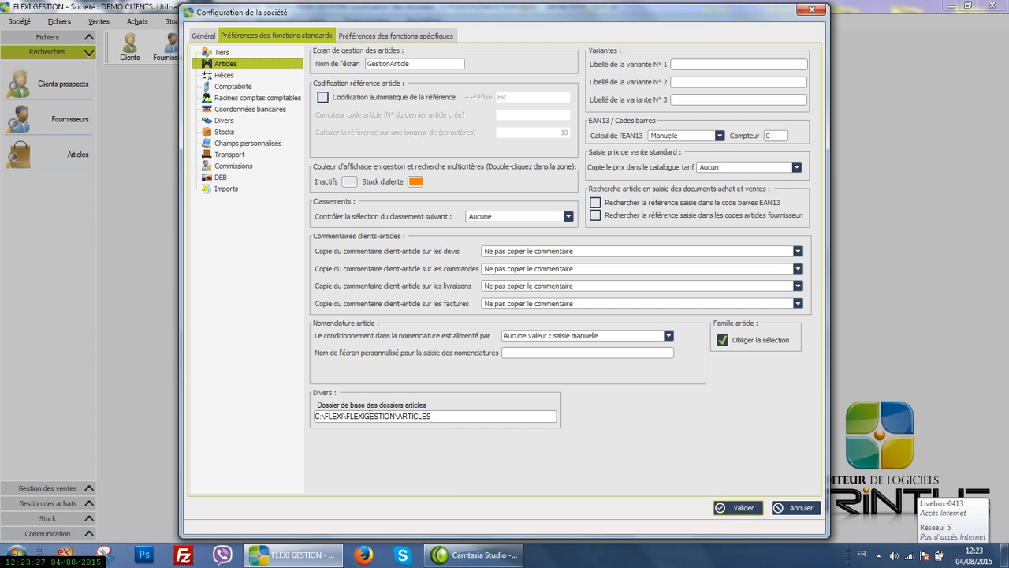
pyautogui.moveTo(433, 418); pyautogui.dragTo(314, 417)
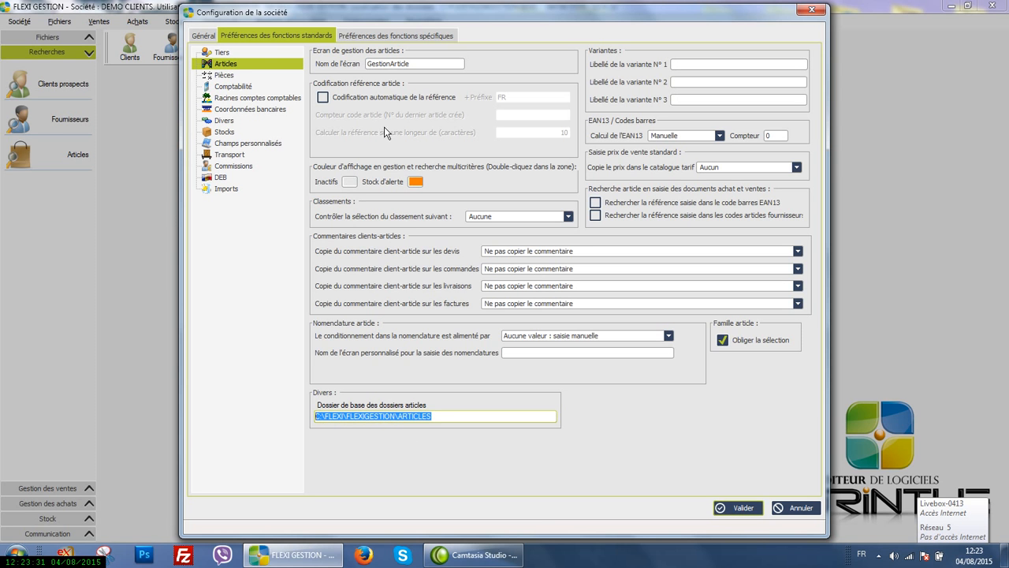
# Look through the document preferences, examining the purchase settings for quotes, orders and receptions
pyautogui.click(228, 75)
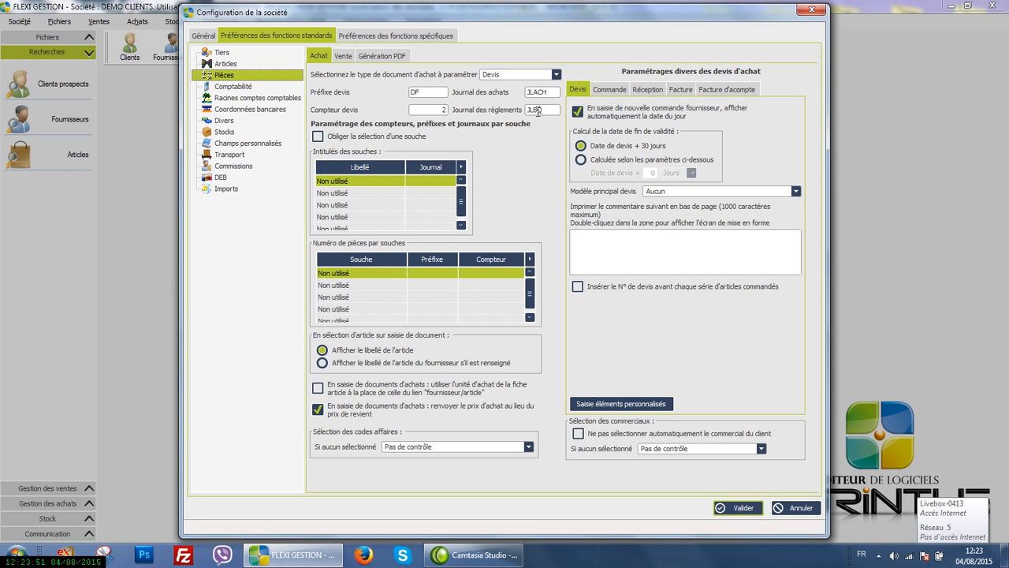
pyautogui.click(344, 56)
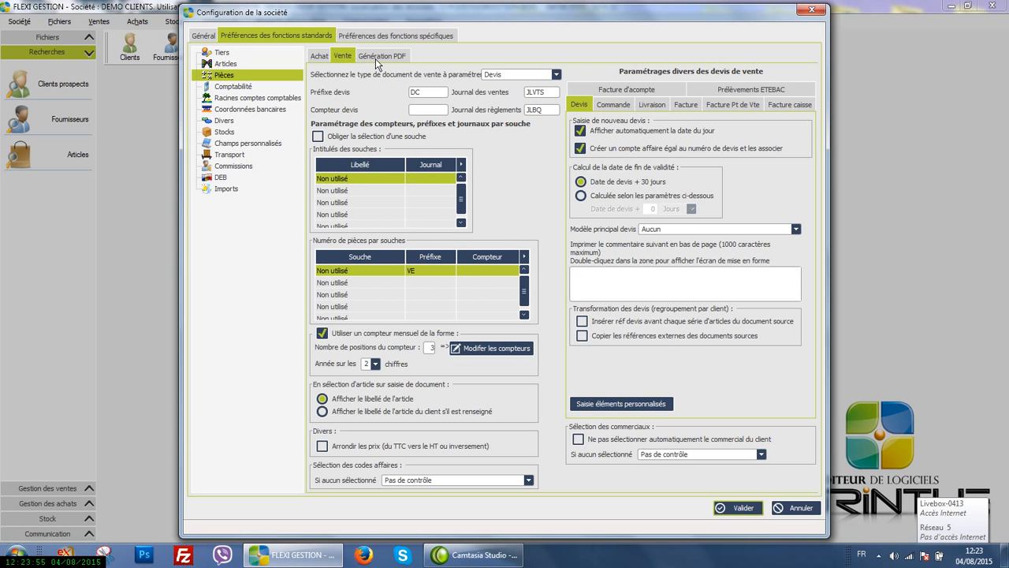
pyautogui.click(375, 58)
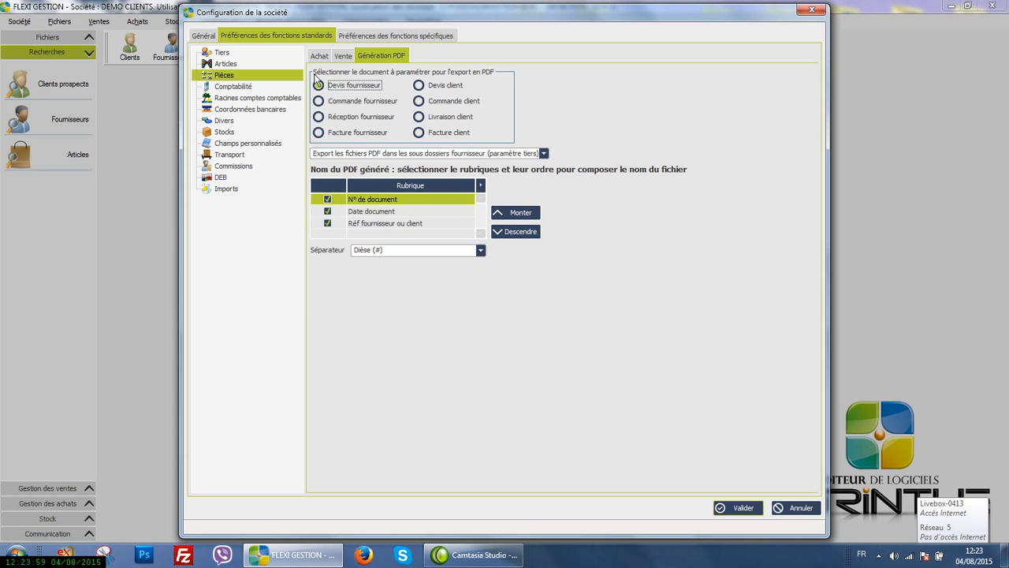
pyautogui.click(318, 57)
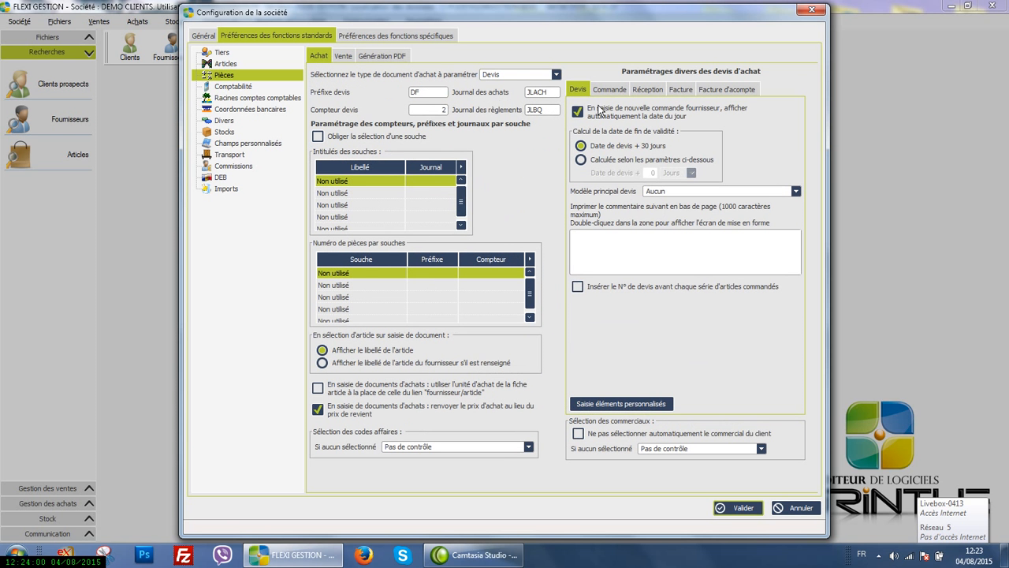
pyautogui.click(603, 89)
pyautogui.click(641, 91)
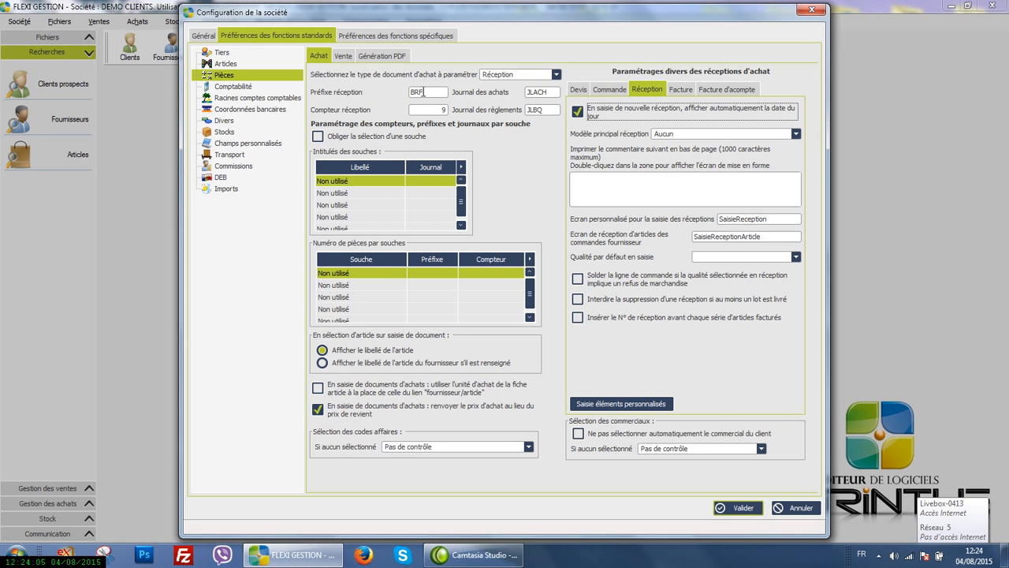
# Examine the sales document settings for quotes, orders and deliveries
pyautogui.click(343, 57)
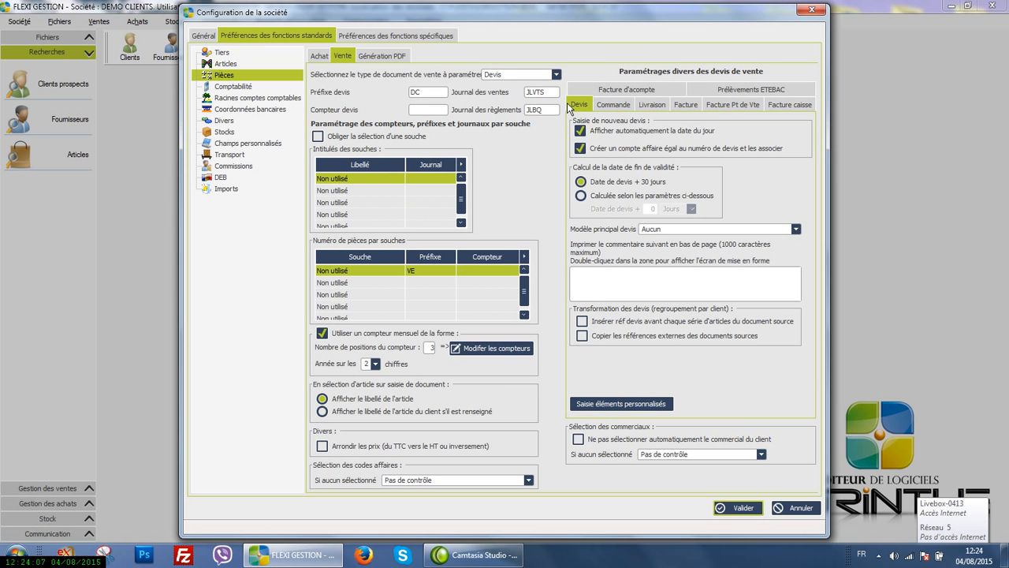
pyautogui.click(616, 105)
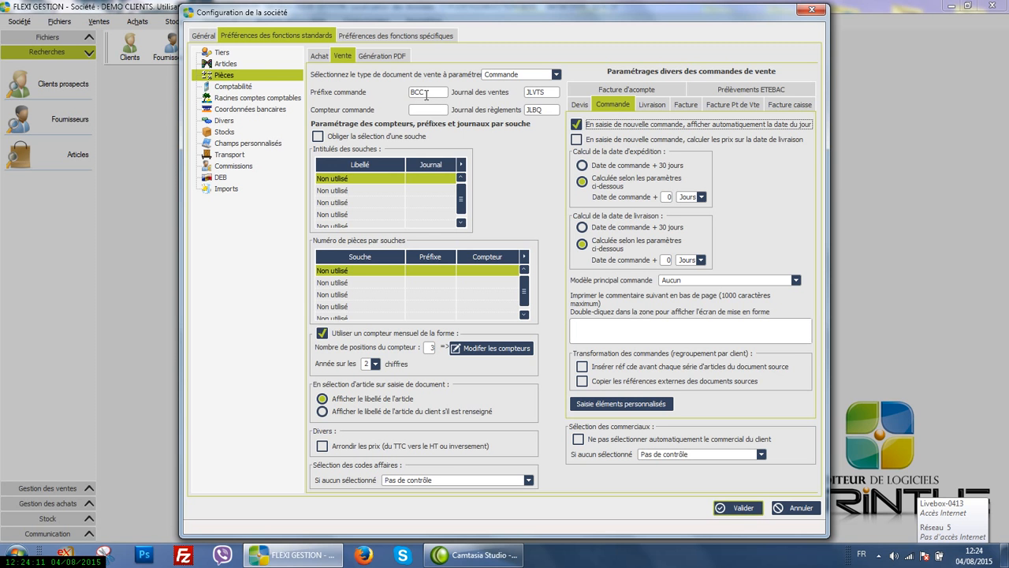
pyautogui.click(646, 104)
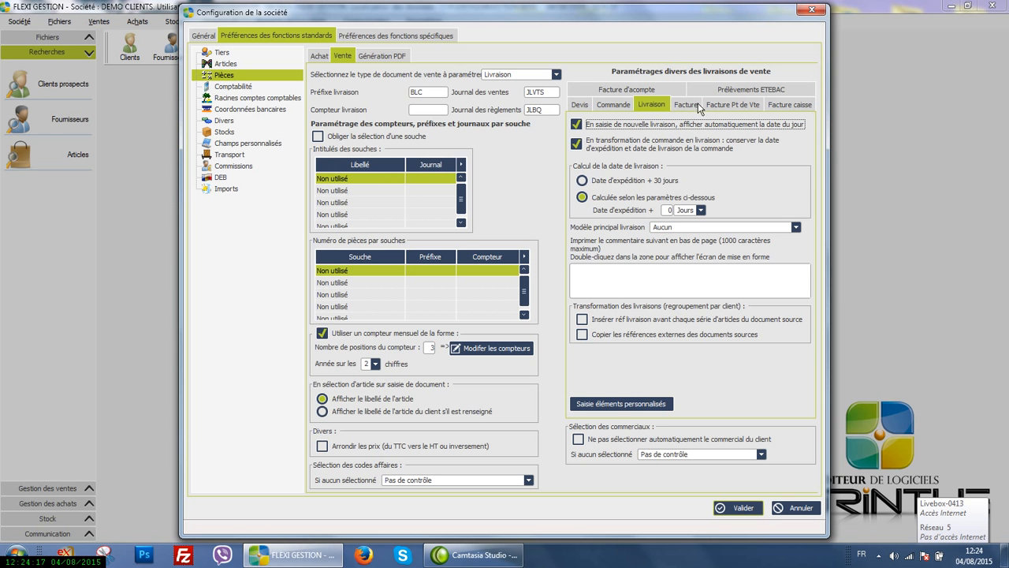
# Compare the PDF generation settings for supplier orders with the supplier base folder in the third-party preferences
pyautogui.click(382, 59)
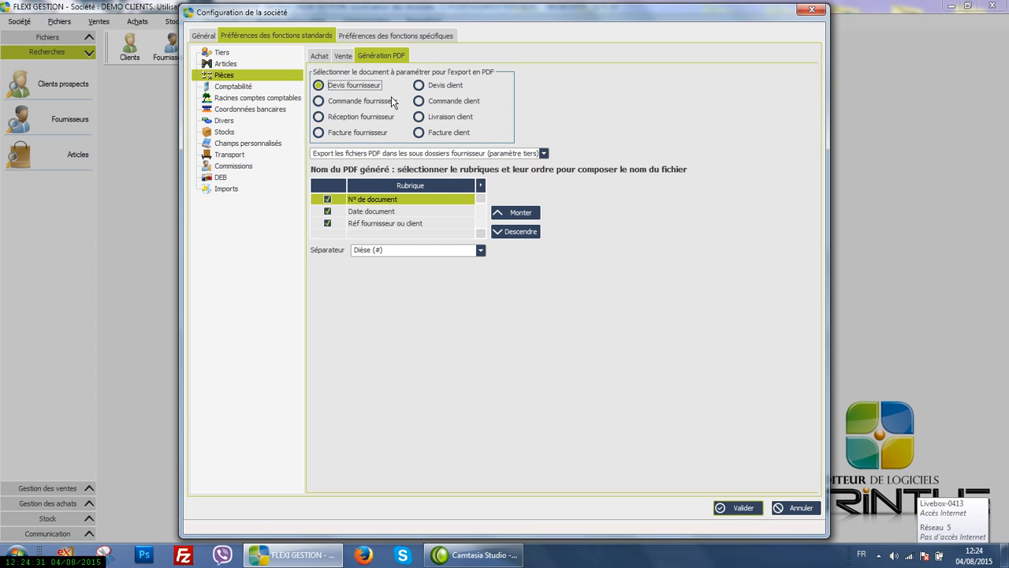
pyautogui.click(320, 101)
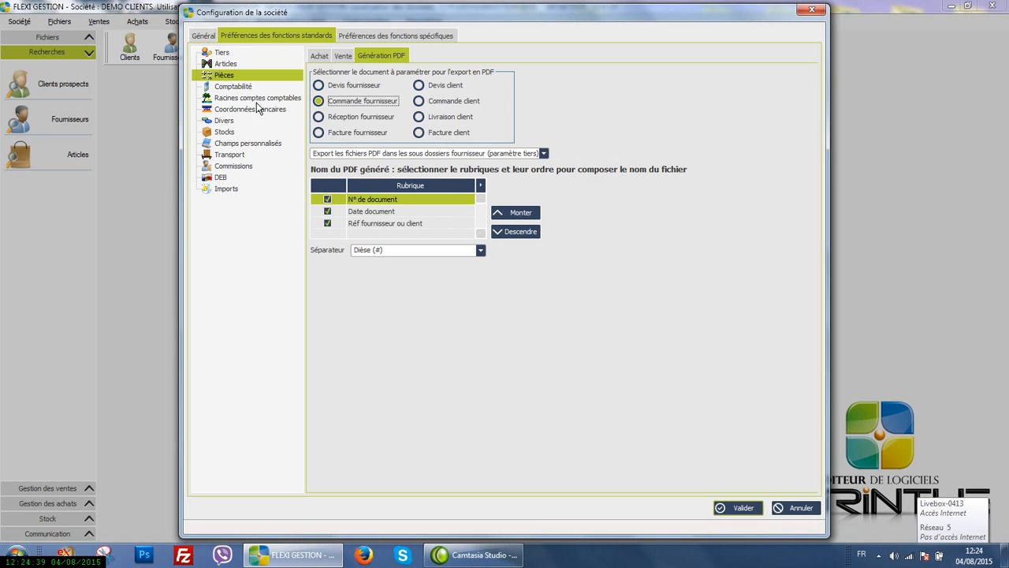
pyautogui.click(232, 52)
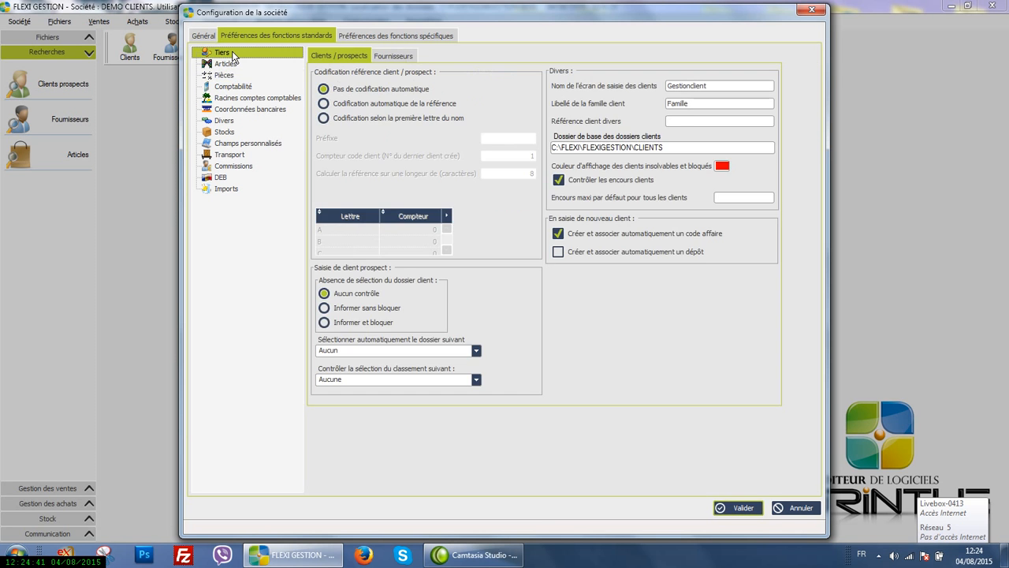
pyautogui.click(406, 60)
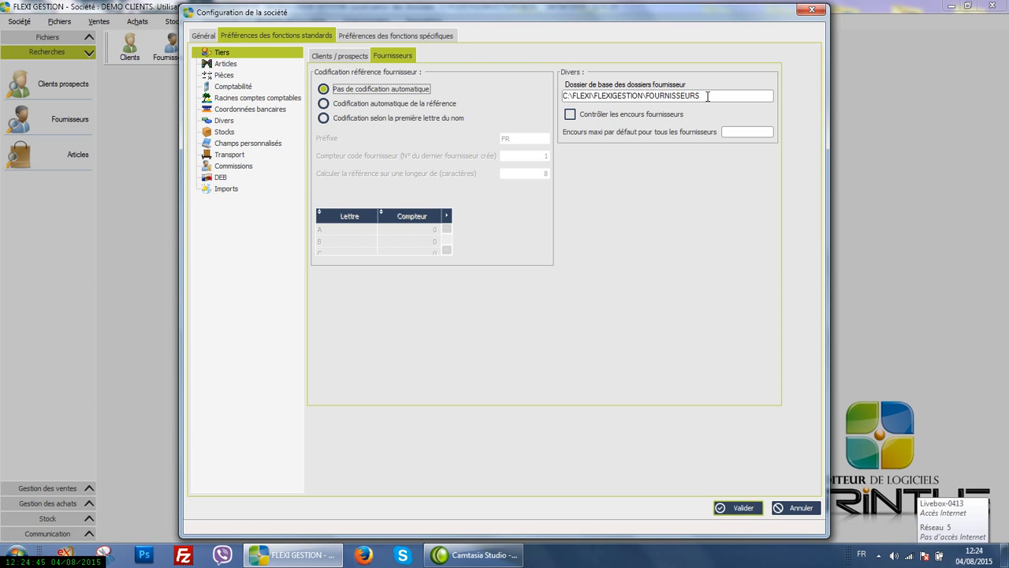
pyautogui.click(224, 76)
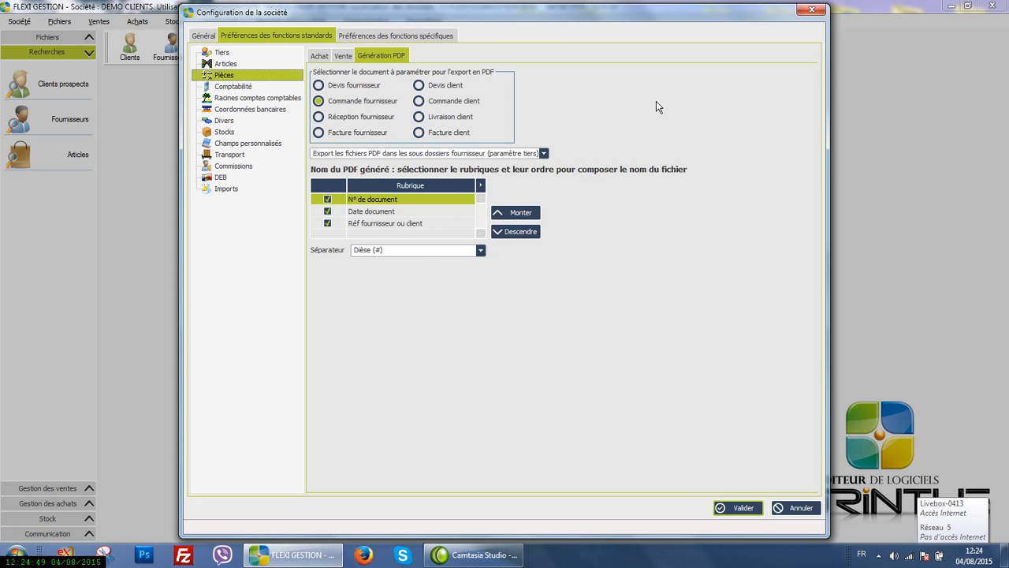
# Review the accounting preferences and the client and supplier account roots
pyautogui.click(252, 89)
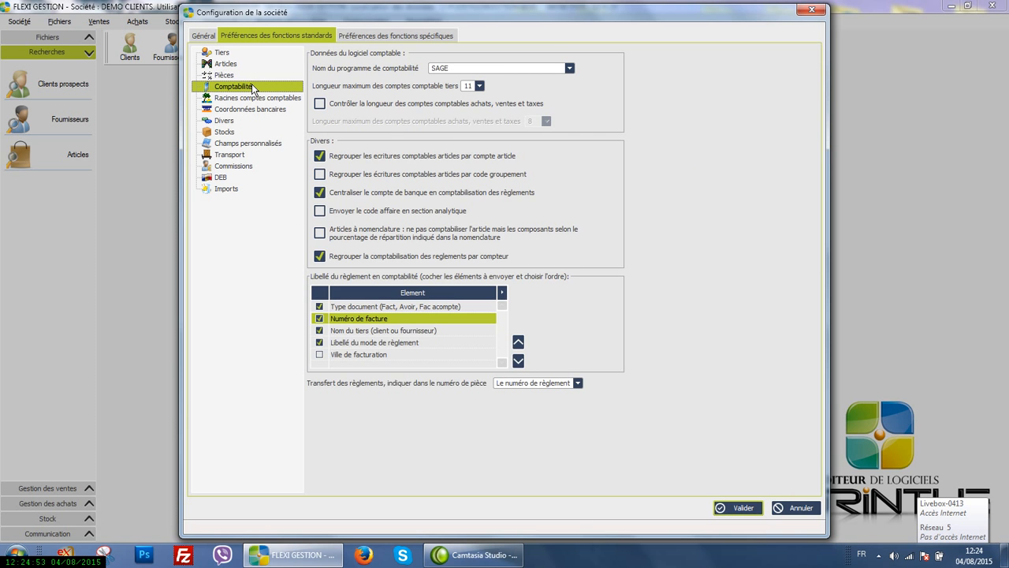
pyautogui.click(247, 78)
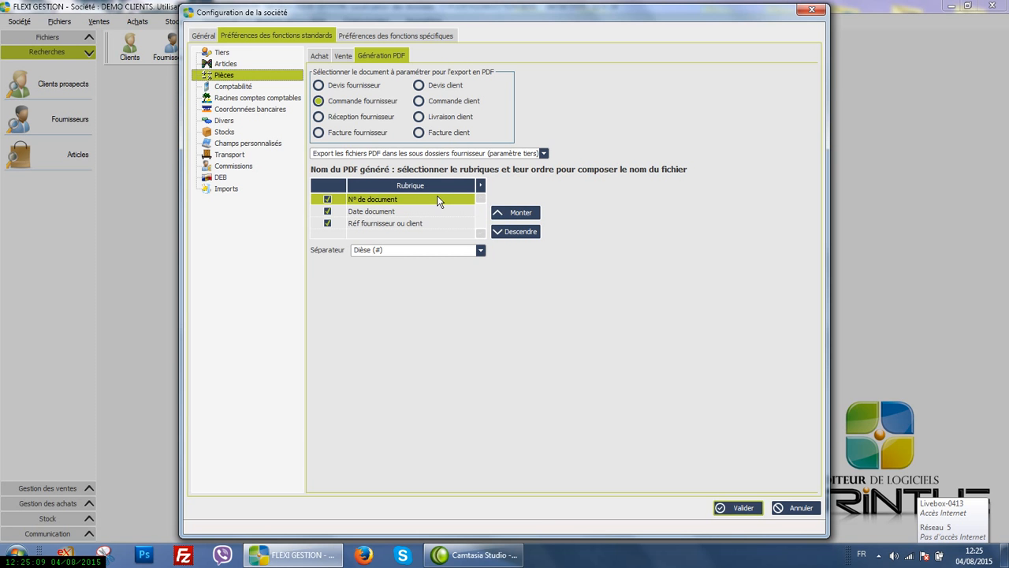
pyautogui.click(245, 89)
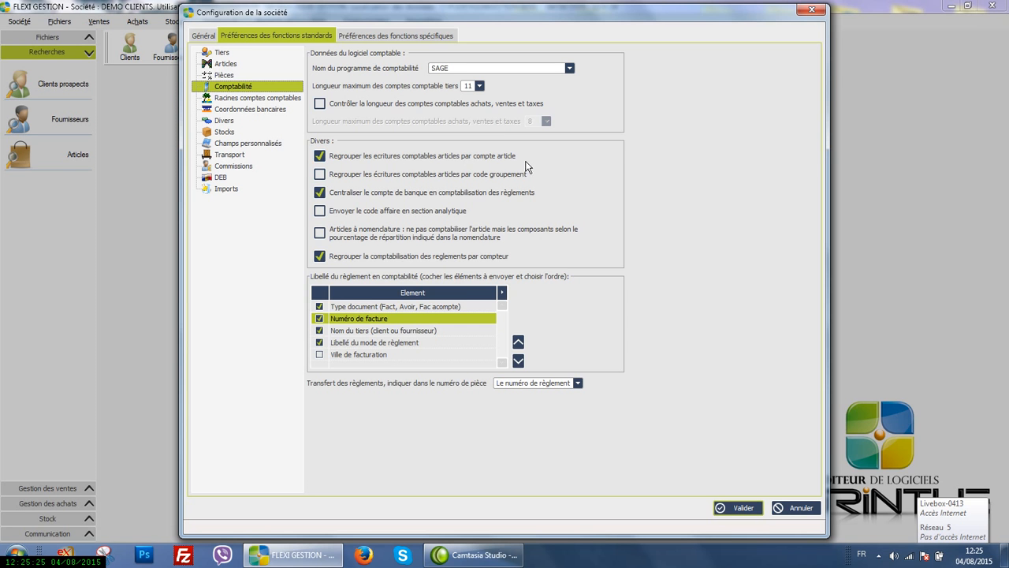
pyautogui.click(260, 98)
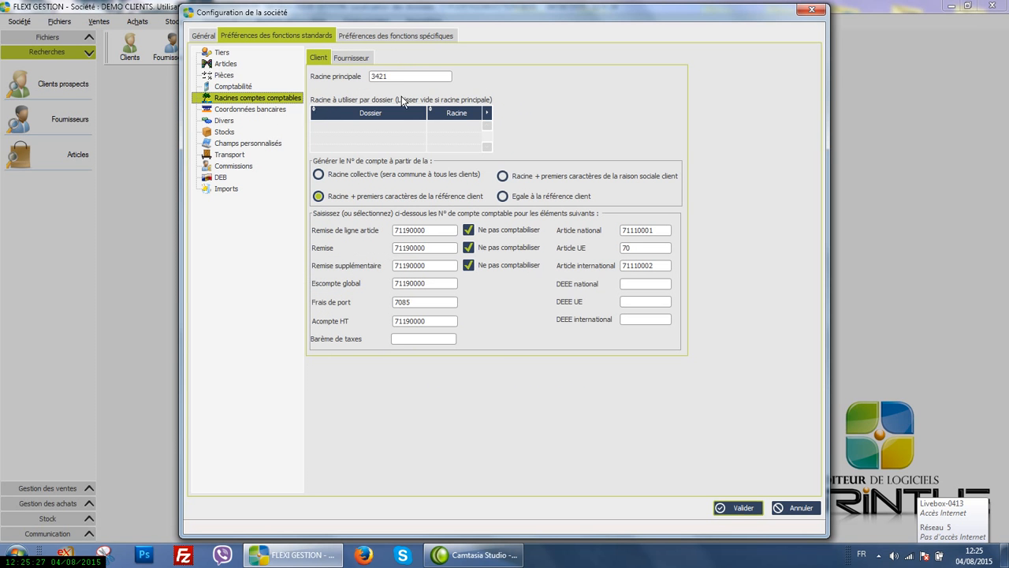
pyautogui.click(358, 63)
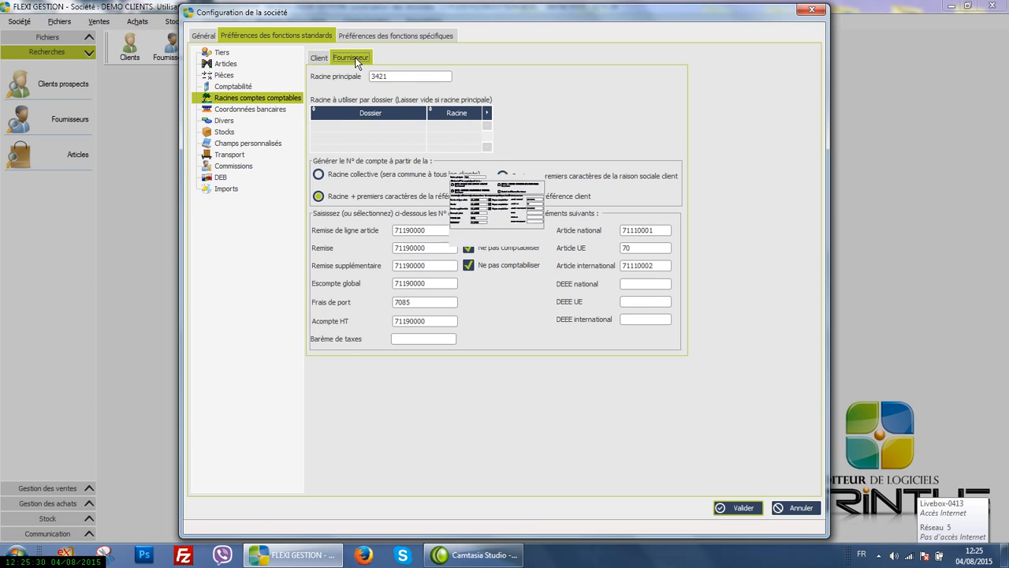
# Review the bank details preferences and the miscellaneous preferences, including the custom elements folder
pyautogui.click(236, 115)
pyautogui.click(405, 65)
pyautogui.click(396, 82)
pyautogui.click(403, 101)
pyautogui.click(236, 123)
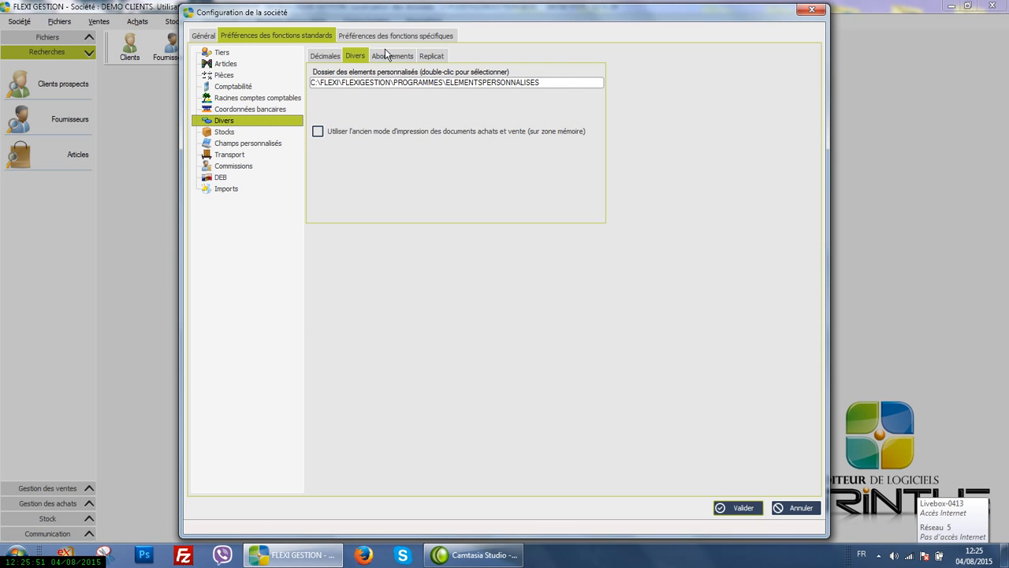
# Examine the stock preferences and the choices available for the main site
pyautogui.click(222, 135)
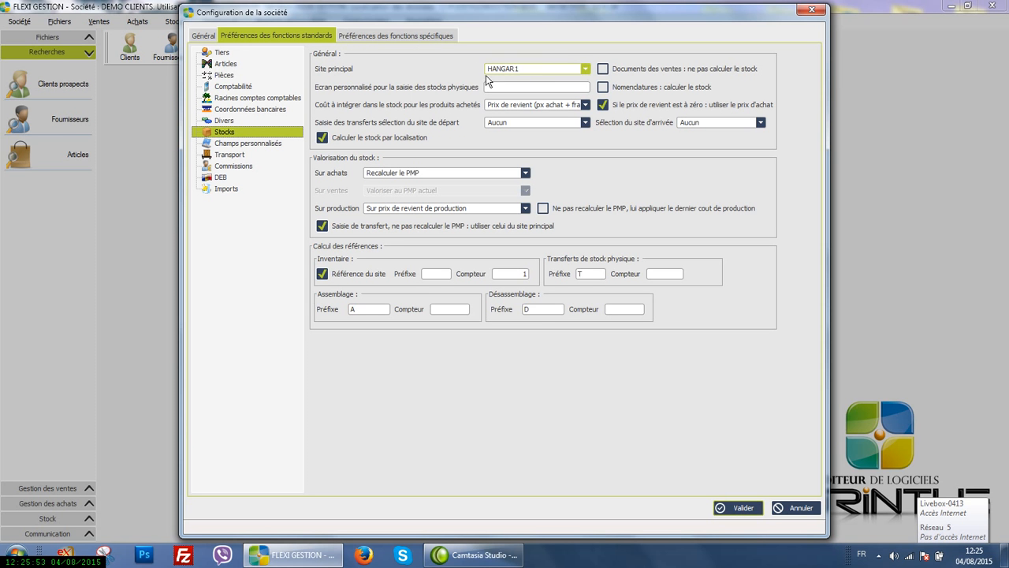
pyautogui.click(581, 70)
pyautogui.click(580, 69)
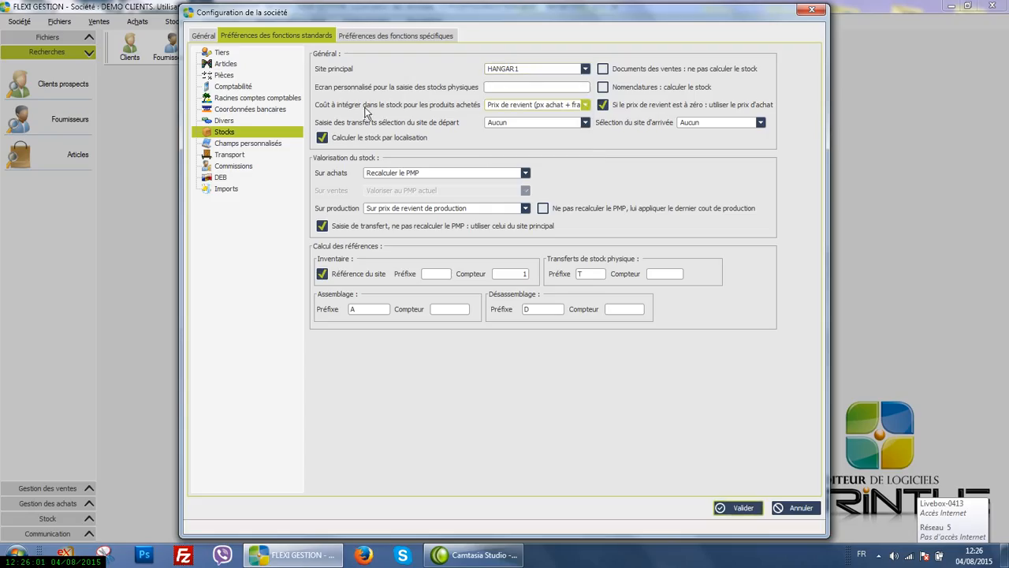
# Review the custom field definitions and the Colissimo, GLS and UPS transport preferences
pyautogui.click(254, 146)
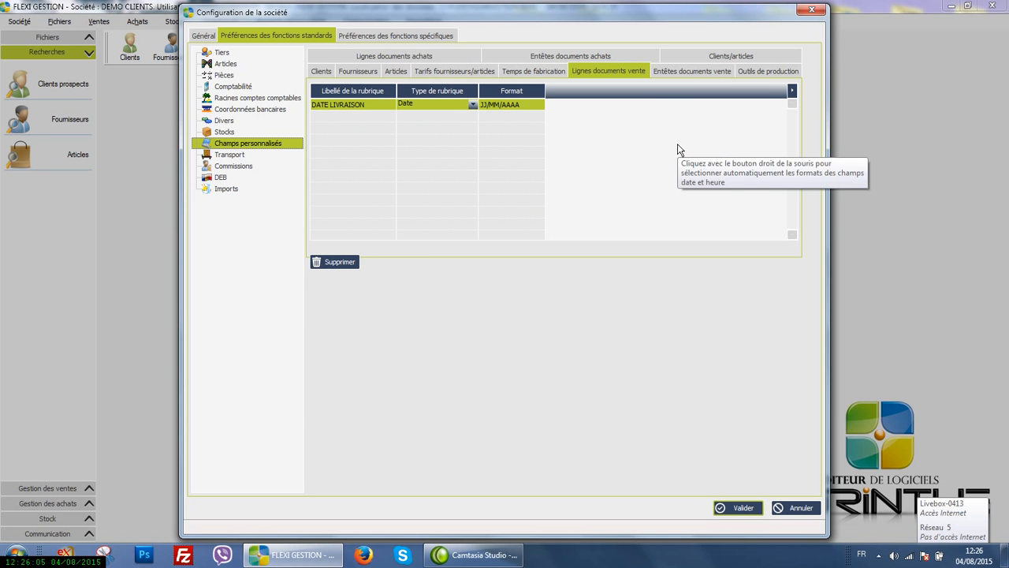
pyautogui.click(242, 157)
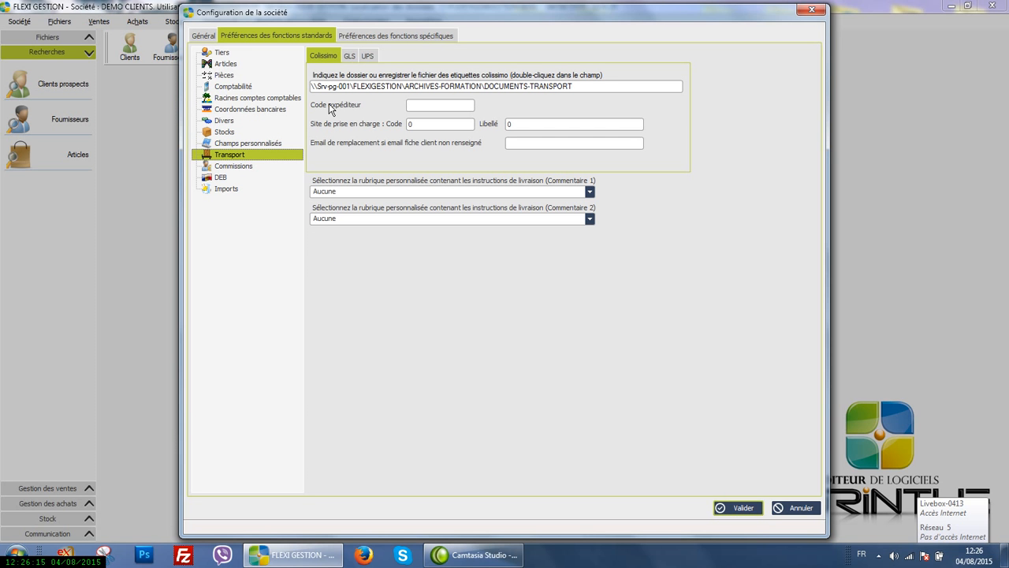
pyautogui.click(352, 60)
pyautogui.click(367, 56)
pyautogui.click(326, 60)
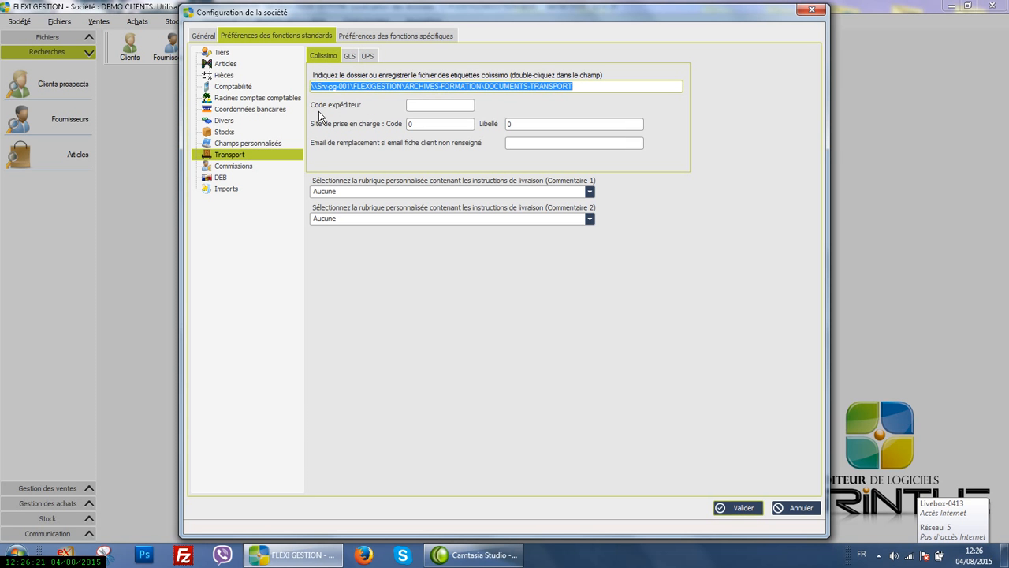
# Review the commission, DEB and import preferences
pyautogui.click(231, 168)
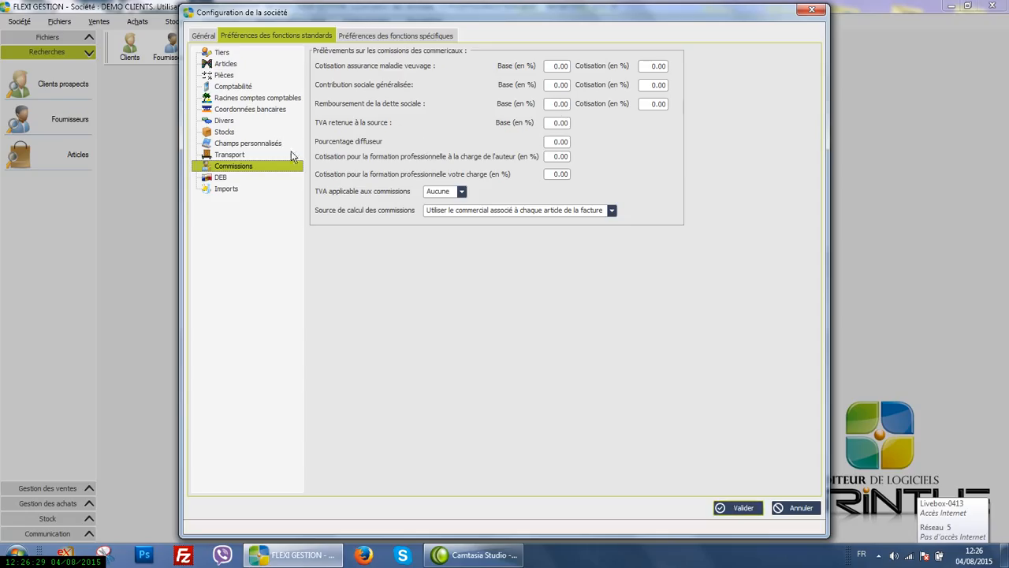
pyautogui.click(221, 178)
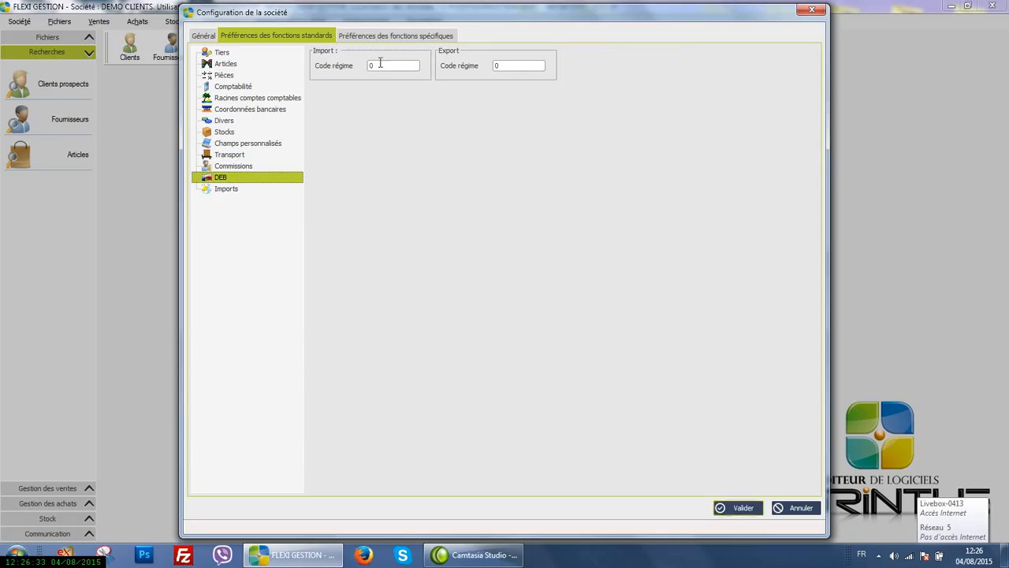
pyautogui.click(236, 190)
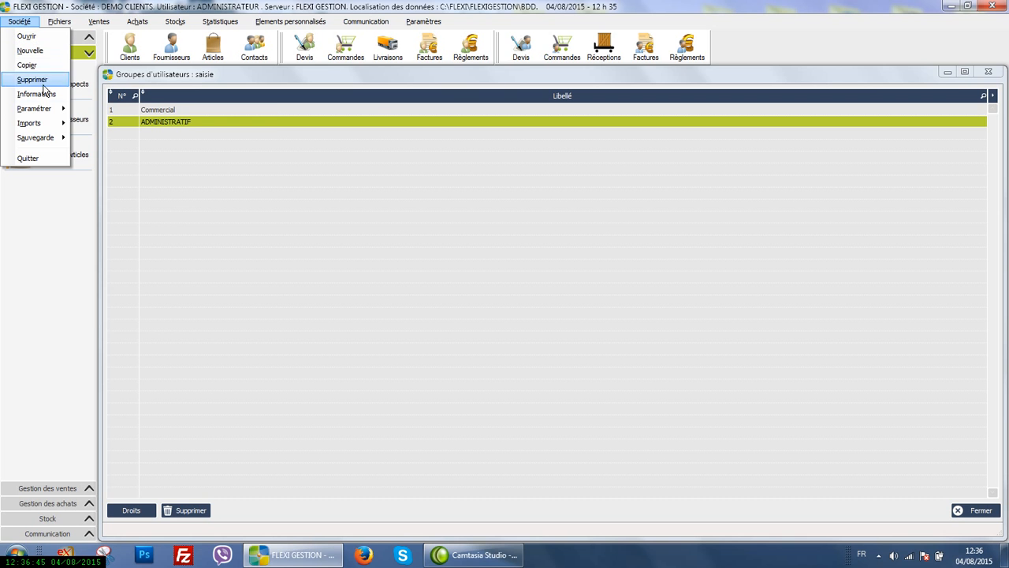
# Open the rights of the ADMINISTRATIF user group and examine its module access restrictions
pyautogui.moveTo(48, 108)
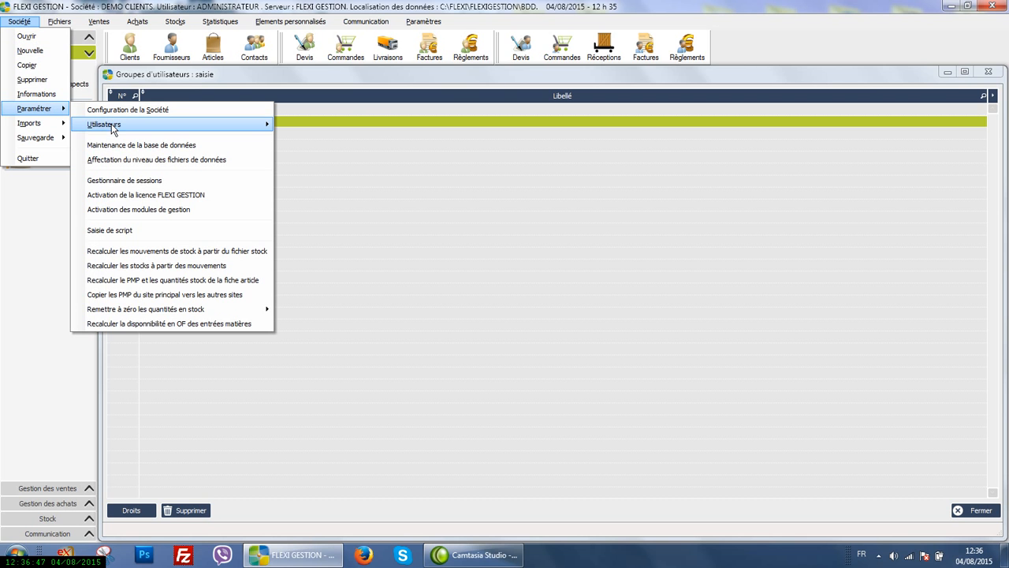
pyautogui.moveTo(113, 128)
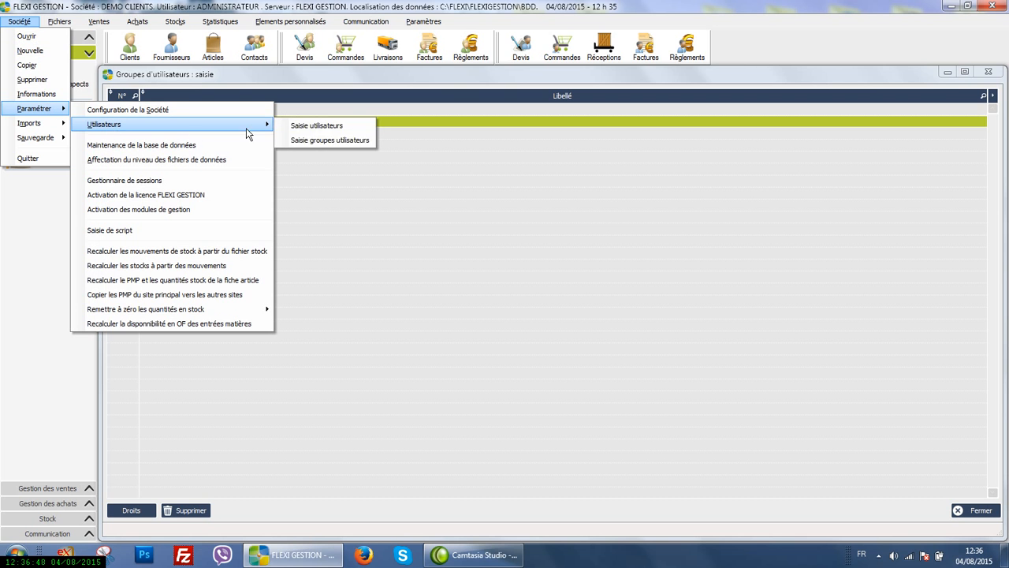
pyautogui.click(312, 139)
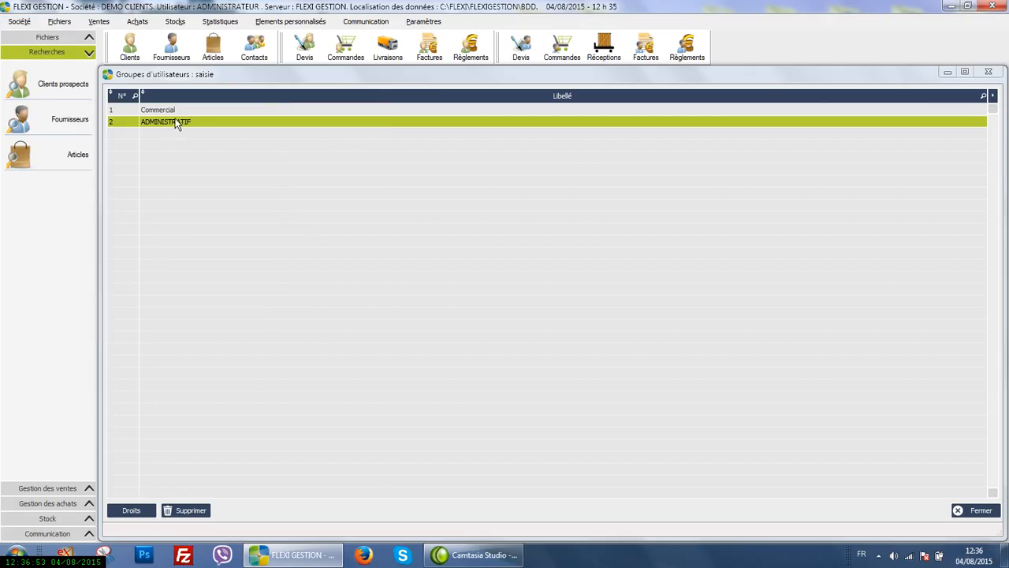
pyautogui.click(131, 513)
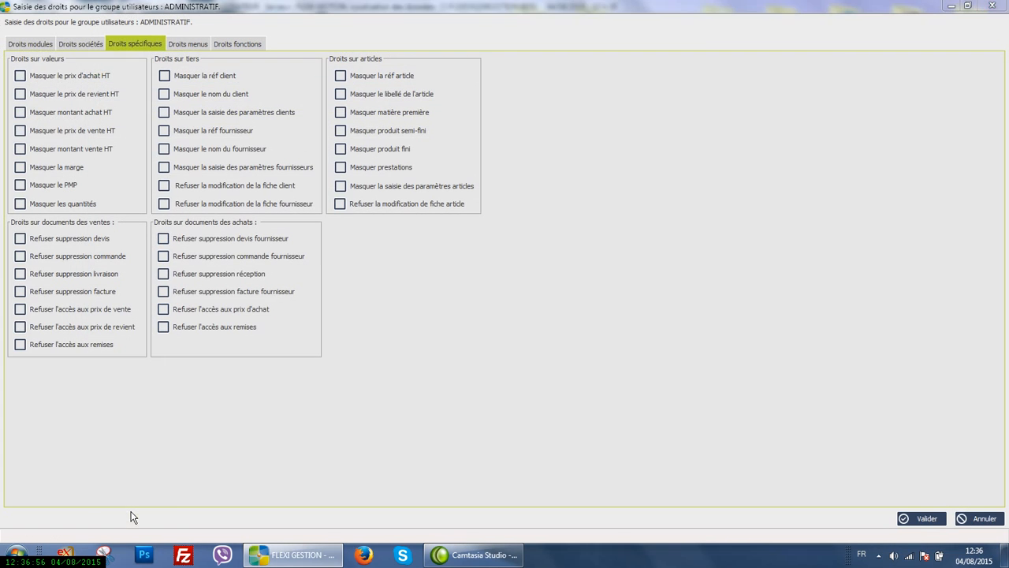
pyautogui.click(31, 44)
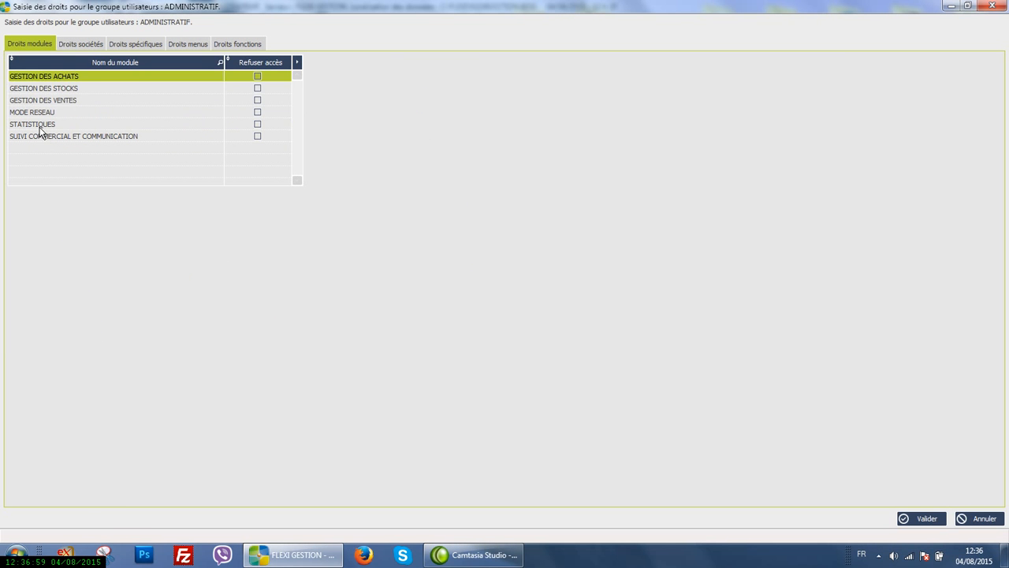
pyautogui.click(258, 77)
# Review the ADMINISTRATIF group's company, specific, menu and function rights, and leave the user groups without saving
pyautogui.click(73, 41)
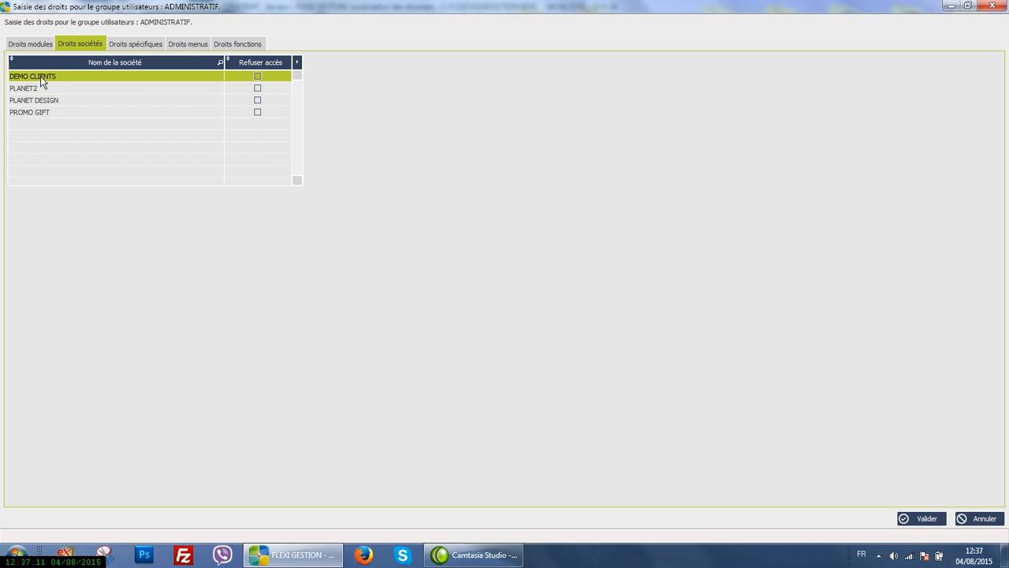
pyautogui.click(127, 42)
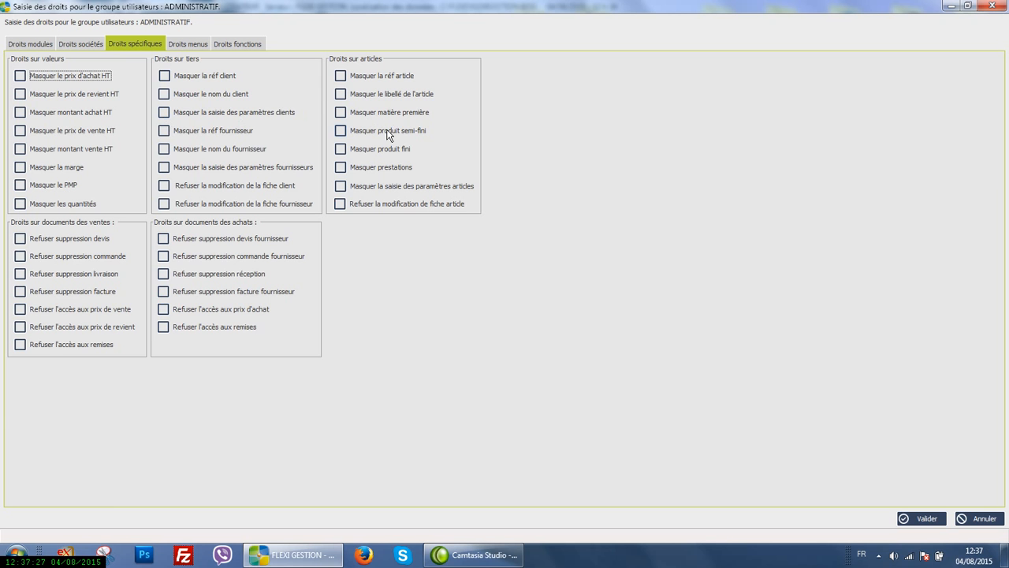
pyautogui.click(190, 44)
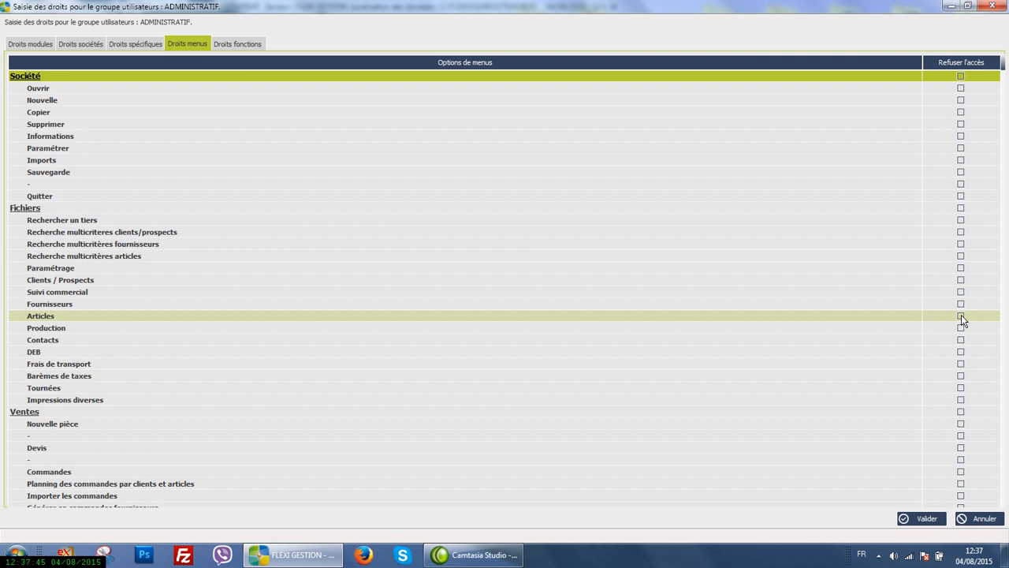
pyautogui.click(235, 44)
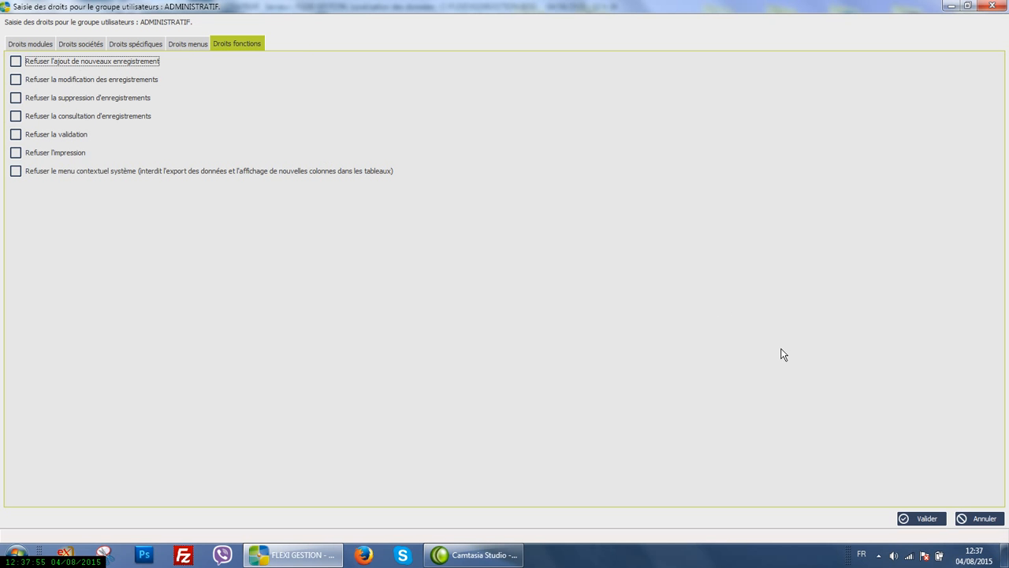
pyautogui.click(976, 518)
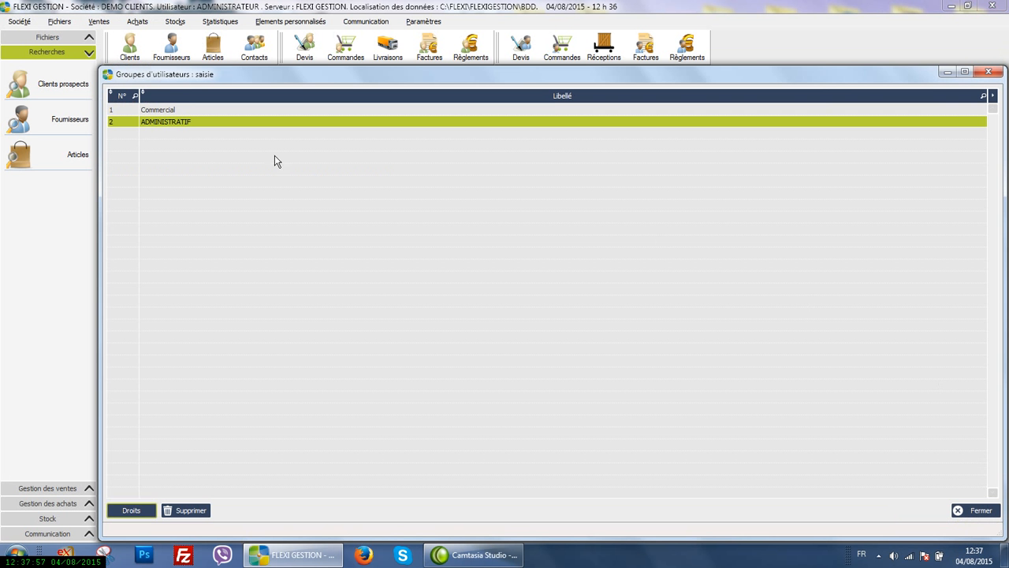
pyautogui.click(988, 72)
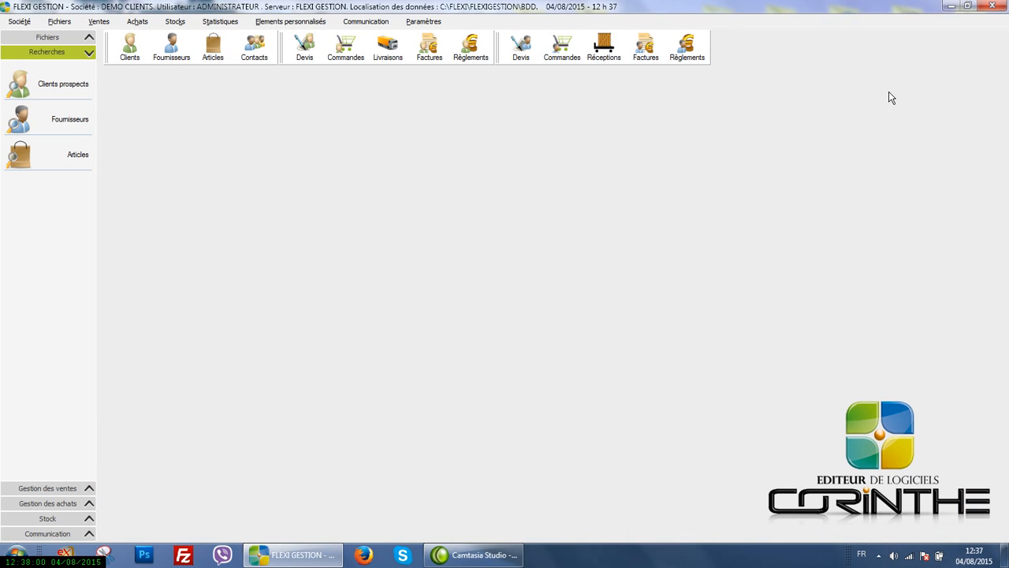
# Open the user list and inspect the ADMINISTRATEUR user's record without changing it
pyautogui.click(8, 25)
pyautogui.moveTo(33, 113)
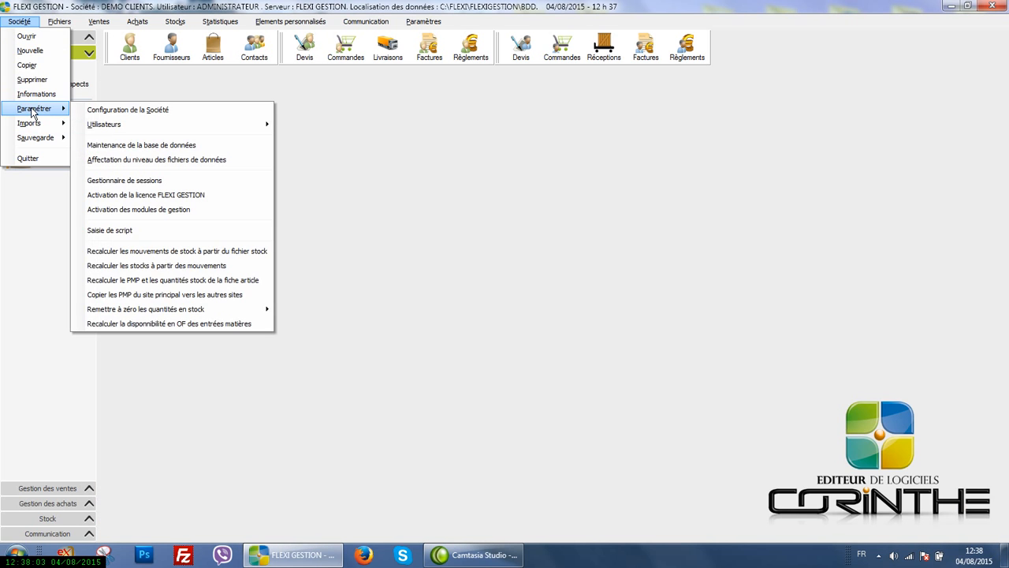
pyautogui.moveTo(116, 126)
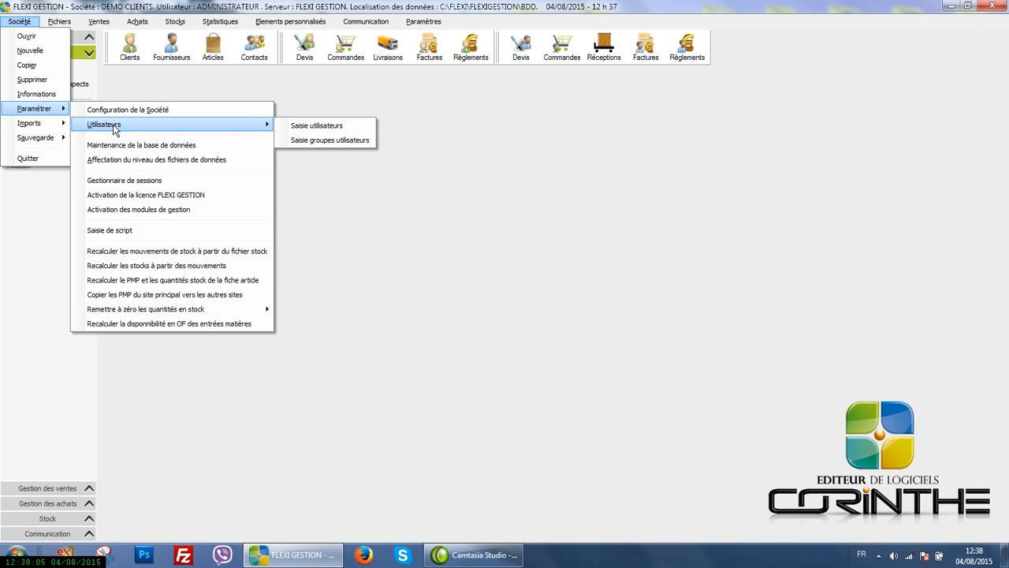
pyautogui.click(301, 126)
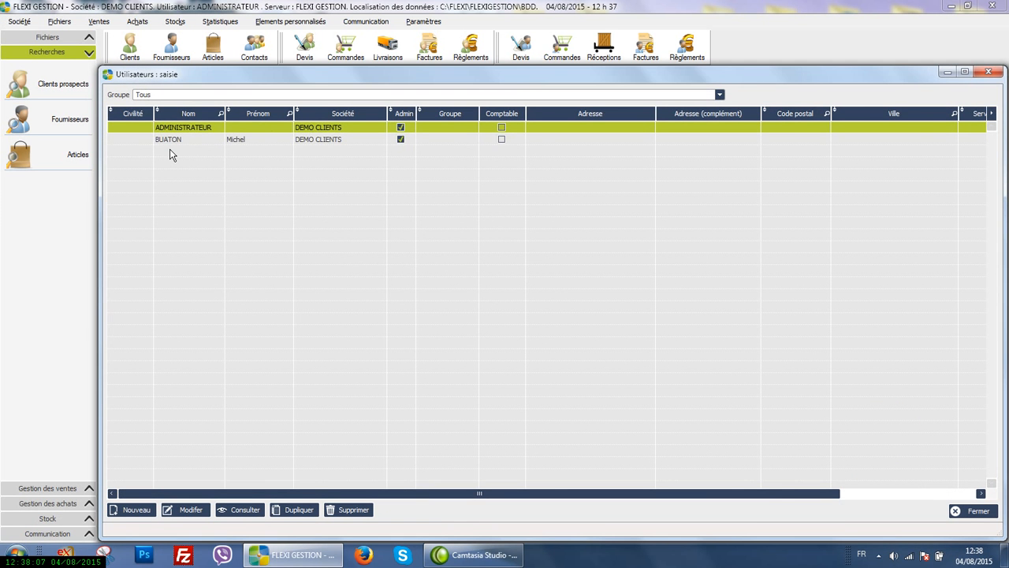
pyautogui.doubleClick(170, 150)
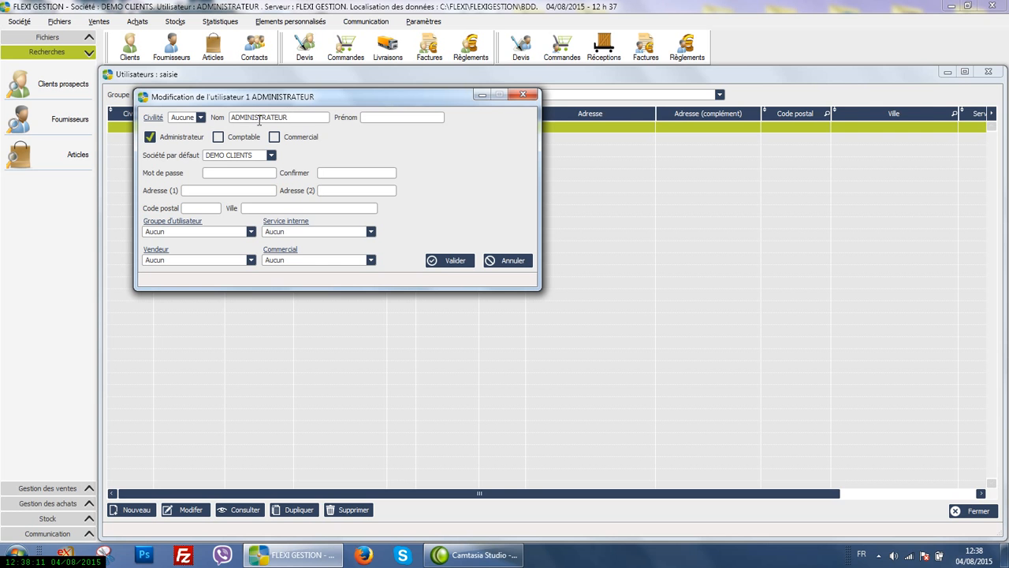
pyautogui.click(522, 94)
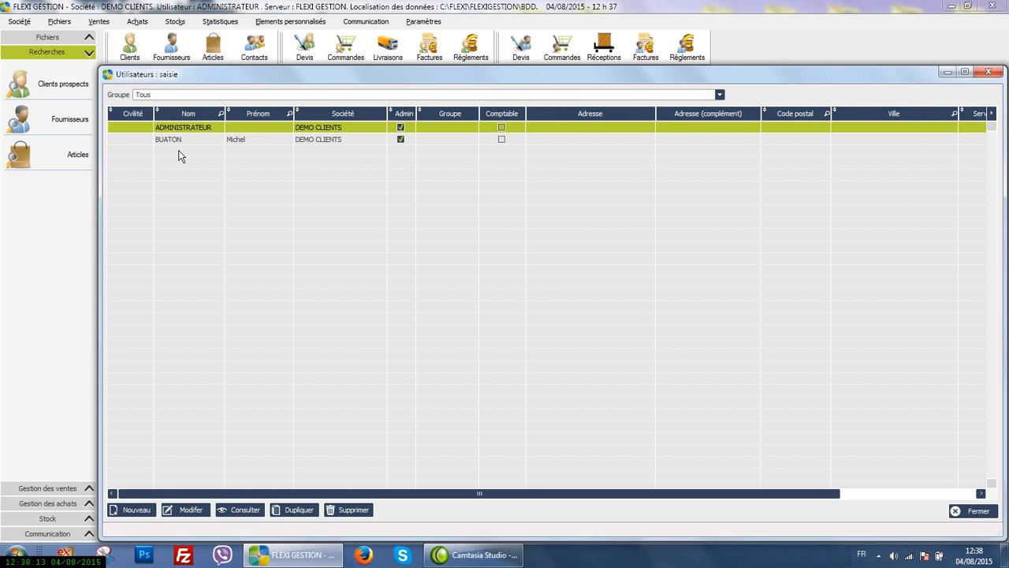
# Create a user with a last name, the Commercial role and DEMO CLIENTS as default company, and close the user list
pyautogui.click(136, 510)
pyautogui.click(247, 116)
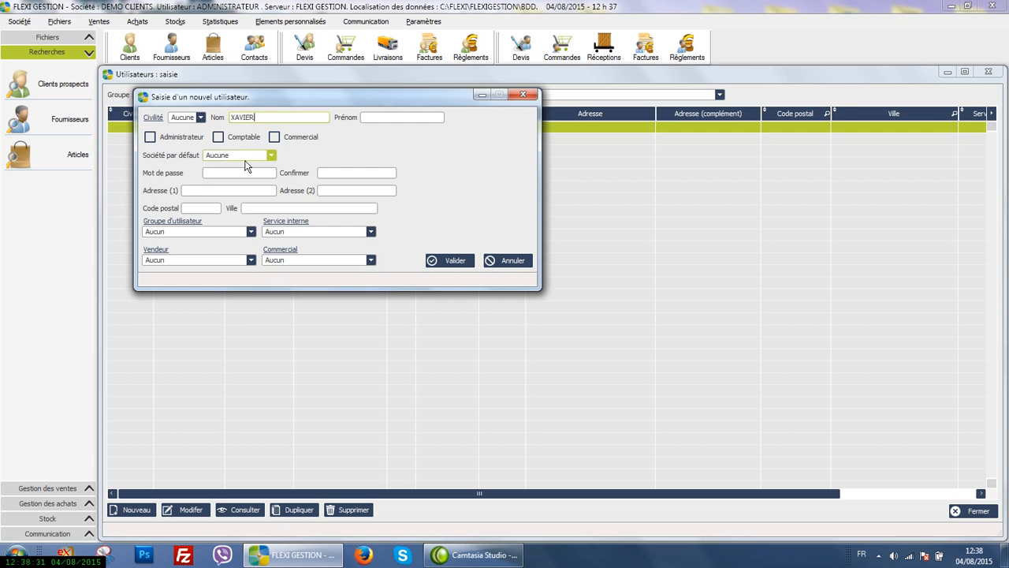
pyautogui.click(274, 137)
pyautogui.click(271, 156)
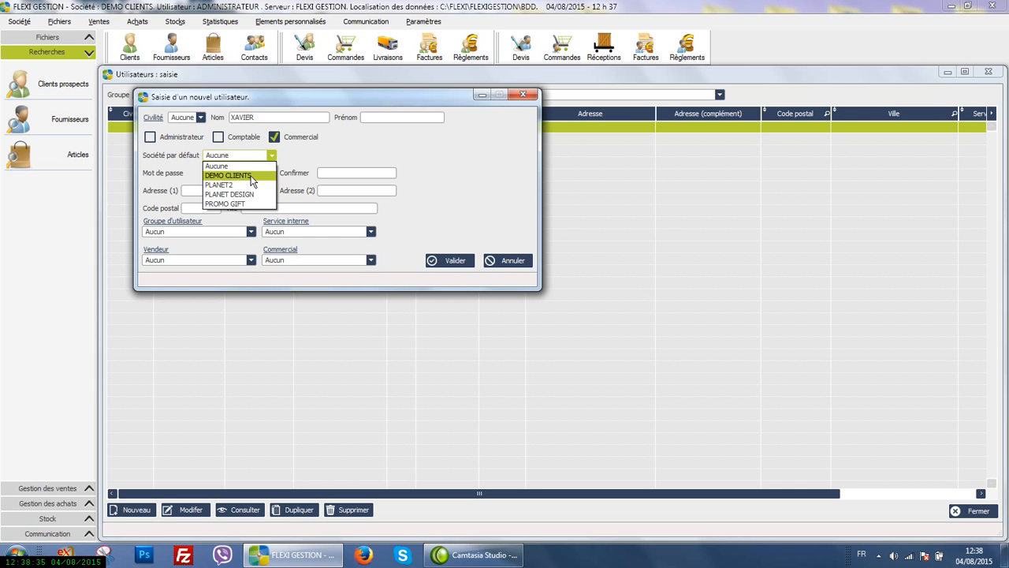
pyautogui.click(251, 178)
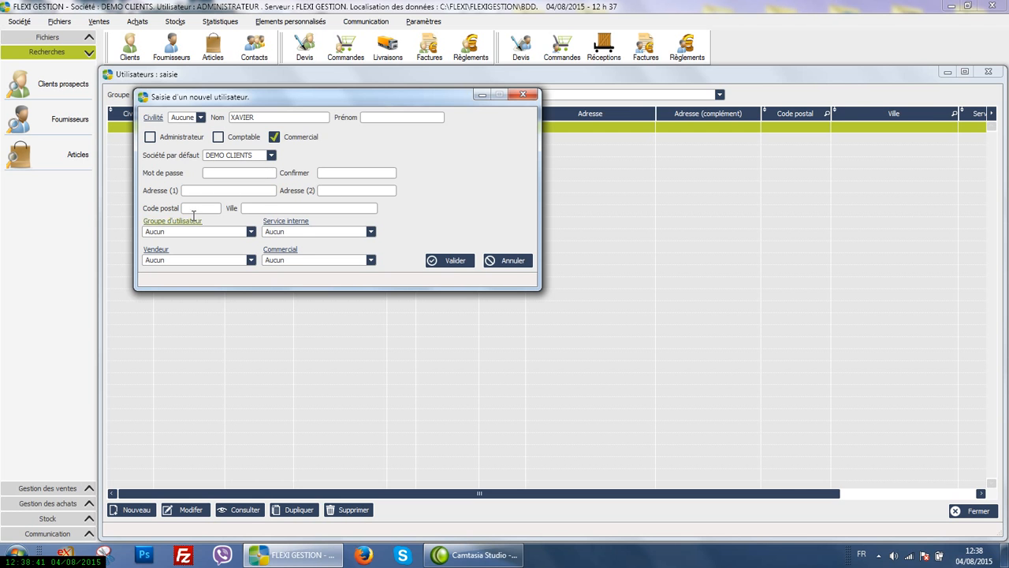
pyautogui.click(443, 261)
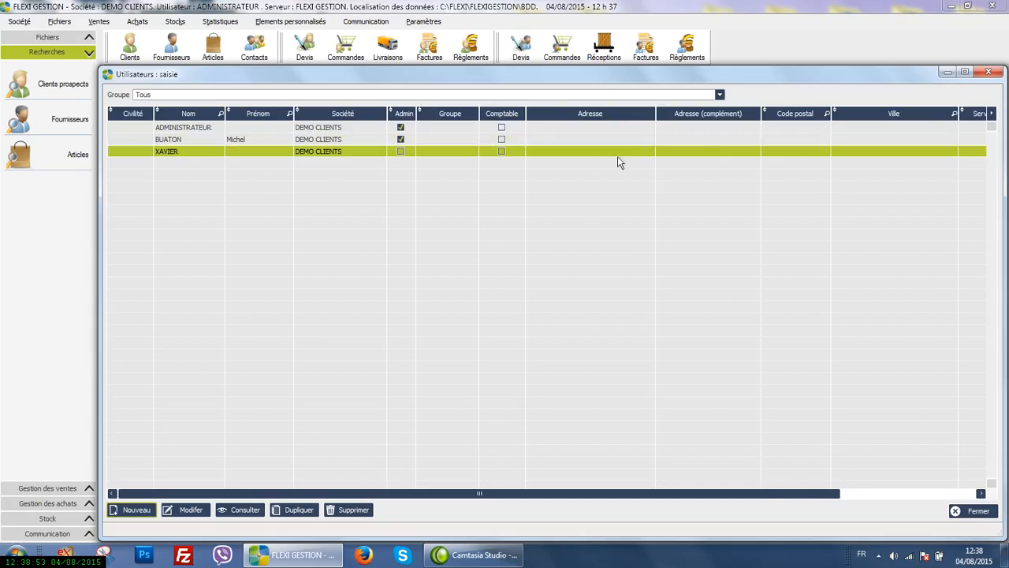
pyautogui.click(978, 511)
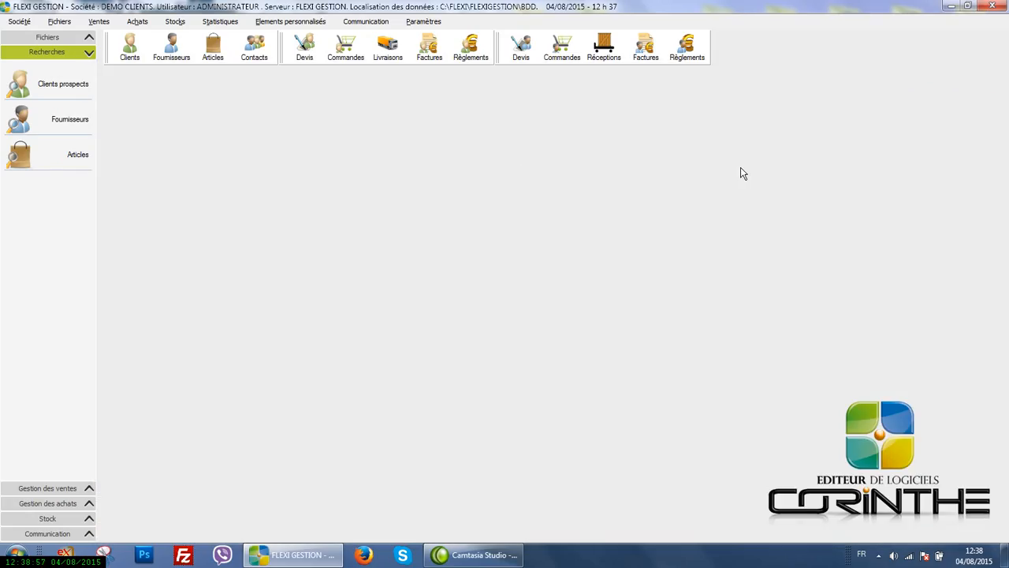
# Show the company's available data import options
pyautogui.click(27, 23)
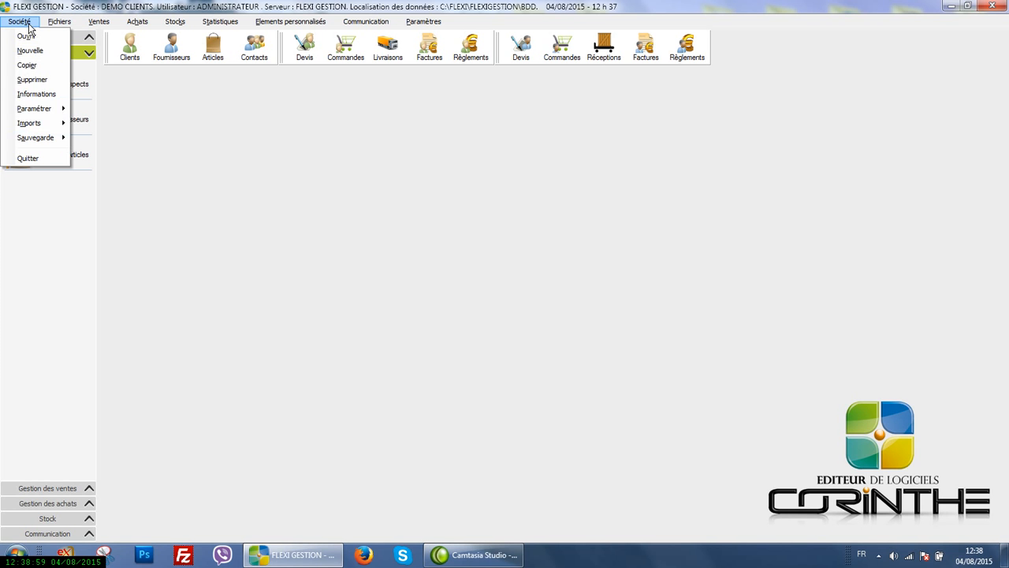
pyautogui.moveTo(50, 123)
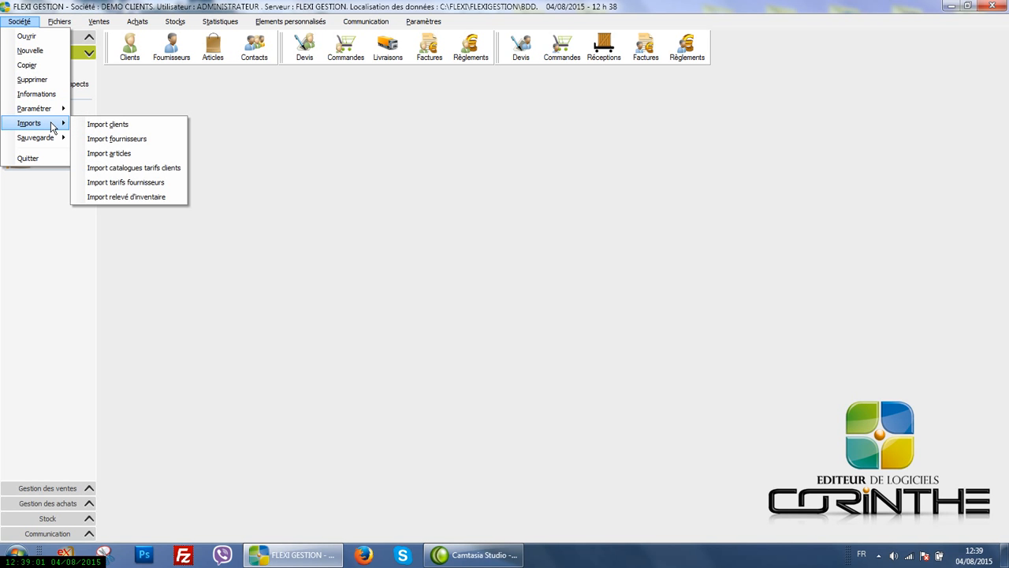